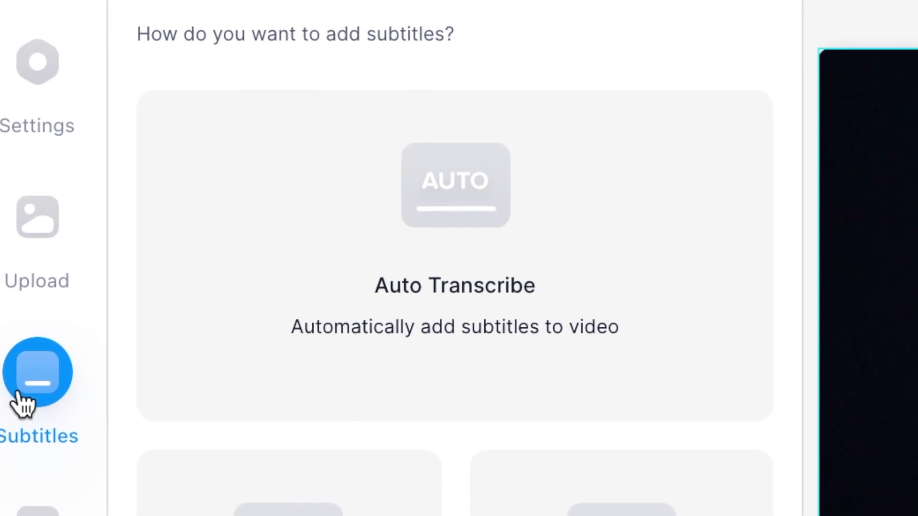
- Load the VEED.IO homepage by going to veed.io in the browser
click(385, 234)
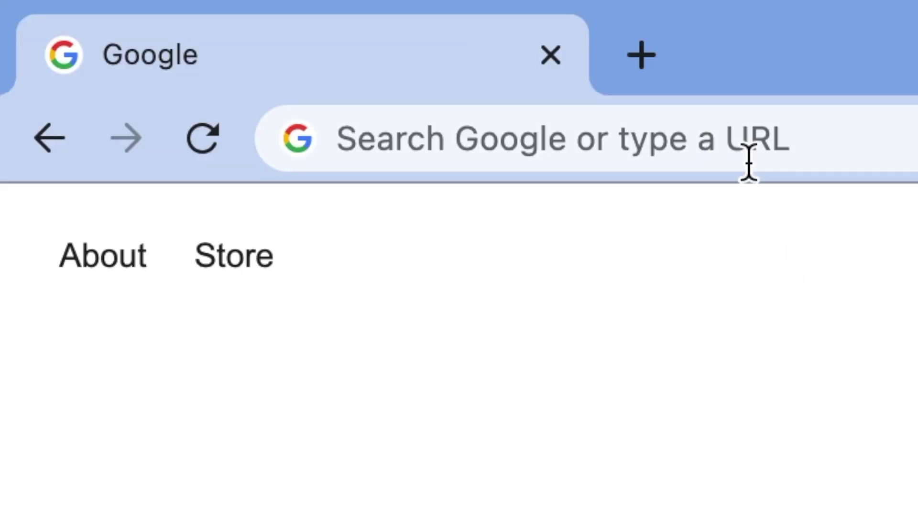
click(744, 154)
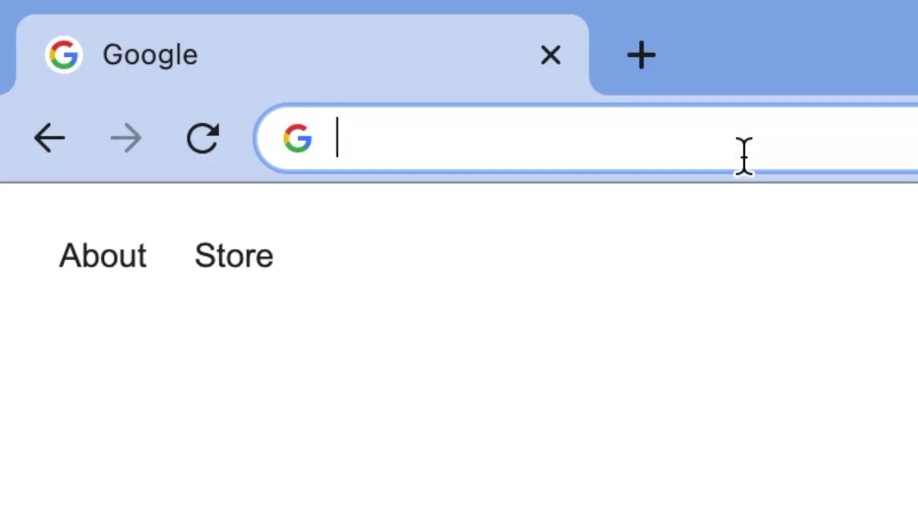
text(veed.io)
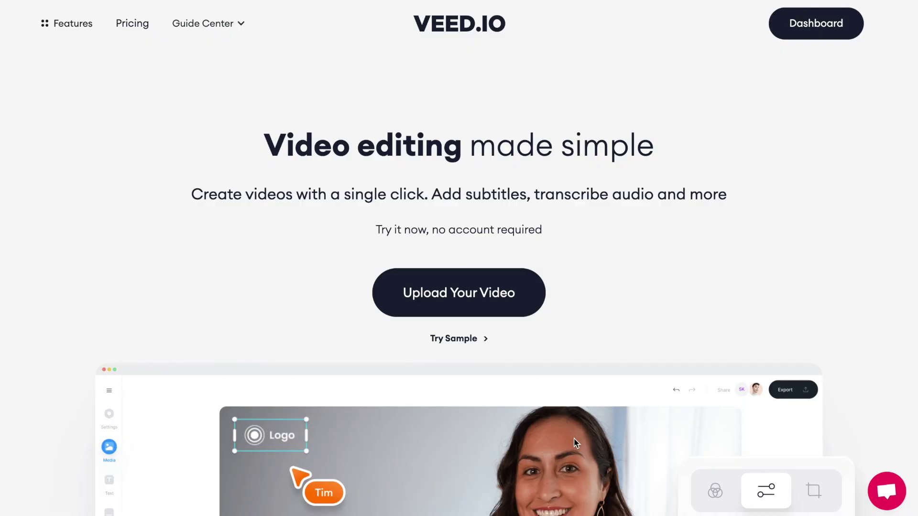
- Upload podcast-clip-1.mov from the My Clips folder into a new VEED project
click(498, 310)
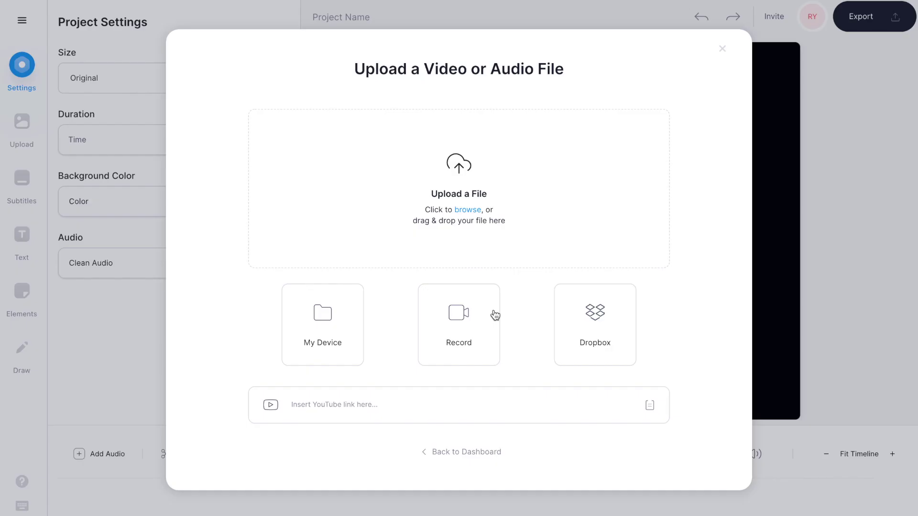
click(459, 196)
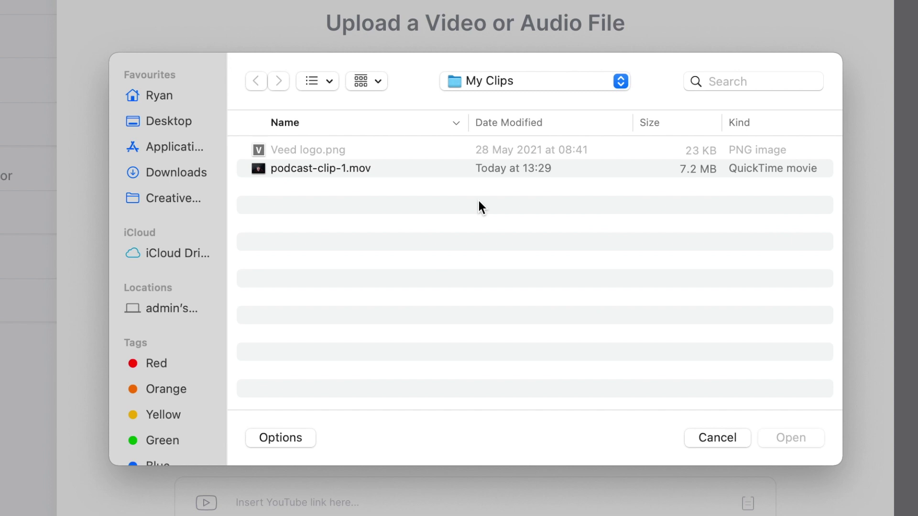
click(425, 168)
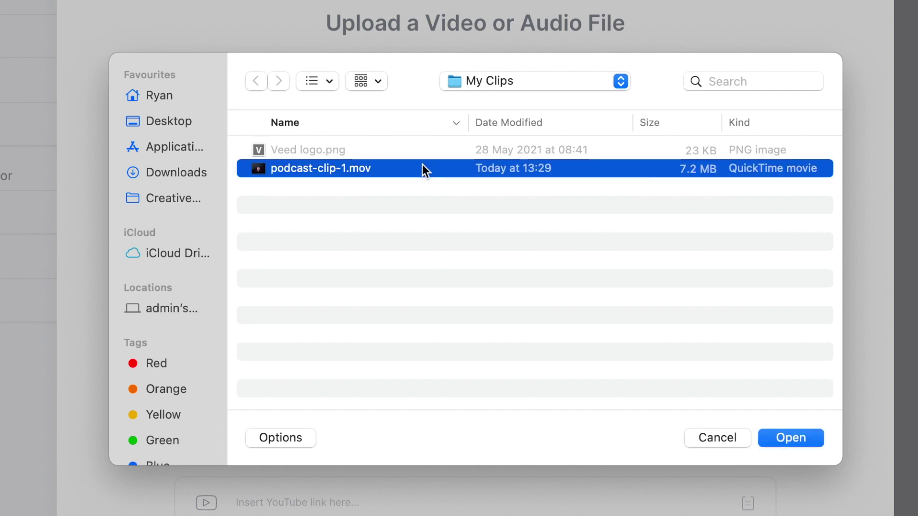
click(779, 436)
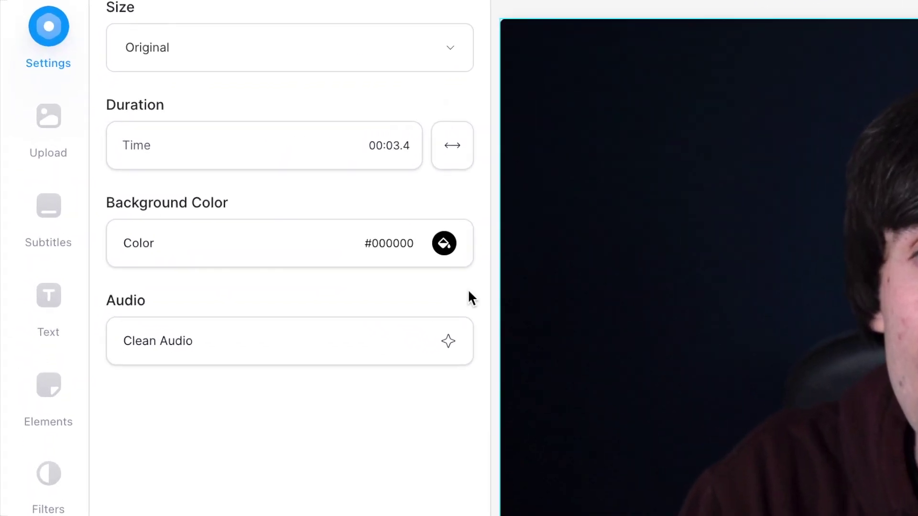
- Auto-transcribe the clip's subtitles with English (Great Britain) as the language
click(36, 253)
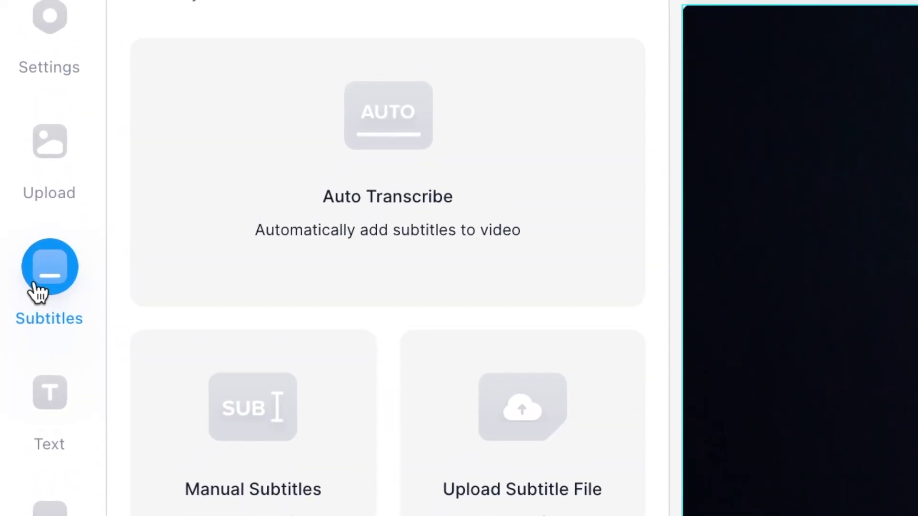
click(308, 131)
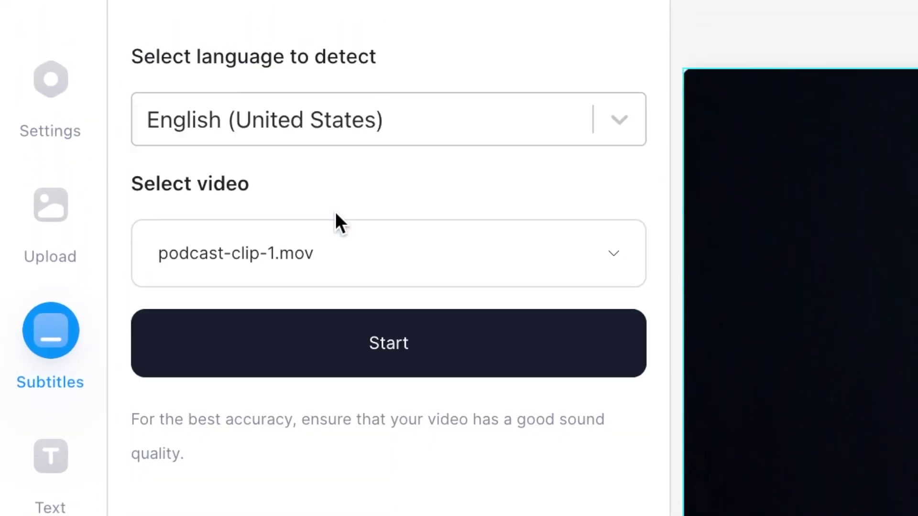
click(424, 139)
scroll(409, 329, down, 10)
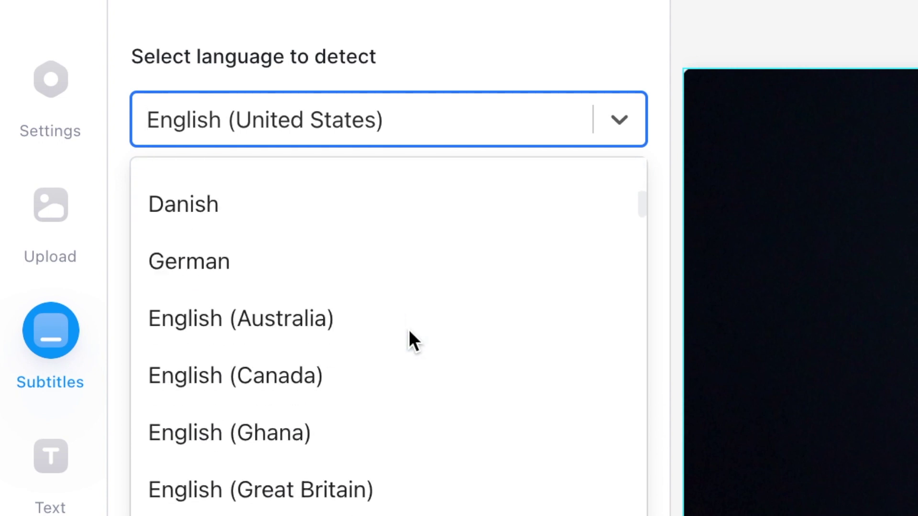
click(391, 430)
click(388, 349)
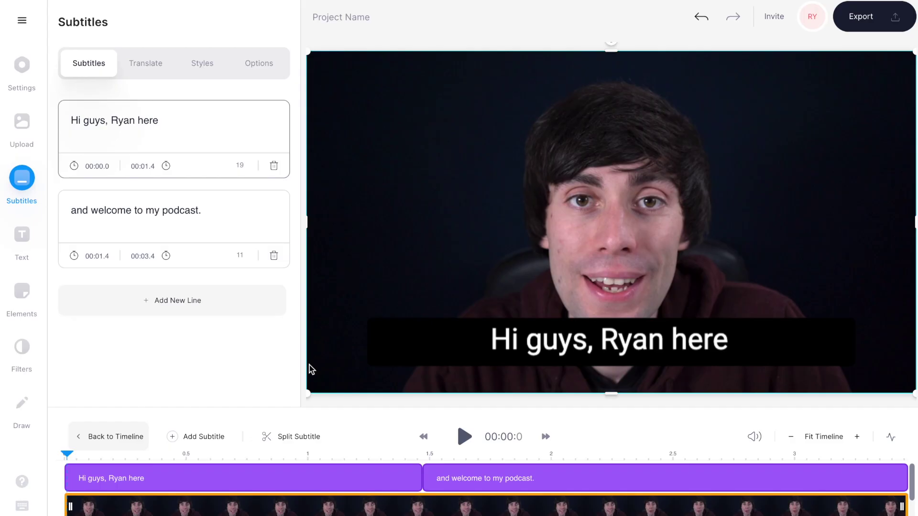
- Shorten the first subtitle clip on the timeline, then restore its original length
click(305, 476)
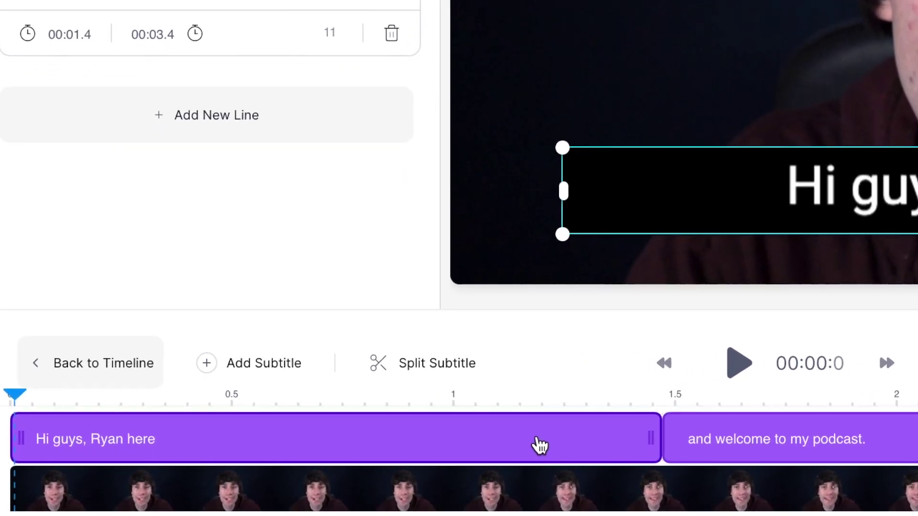
drag(645, 425, 581, 431)
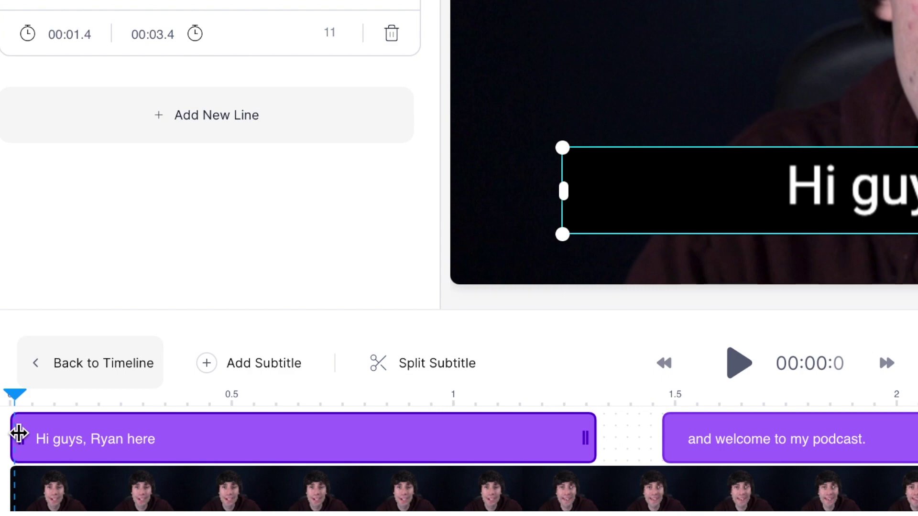
drag(19, 434, 67, 430)
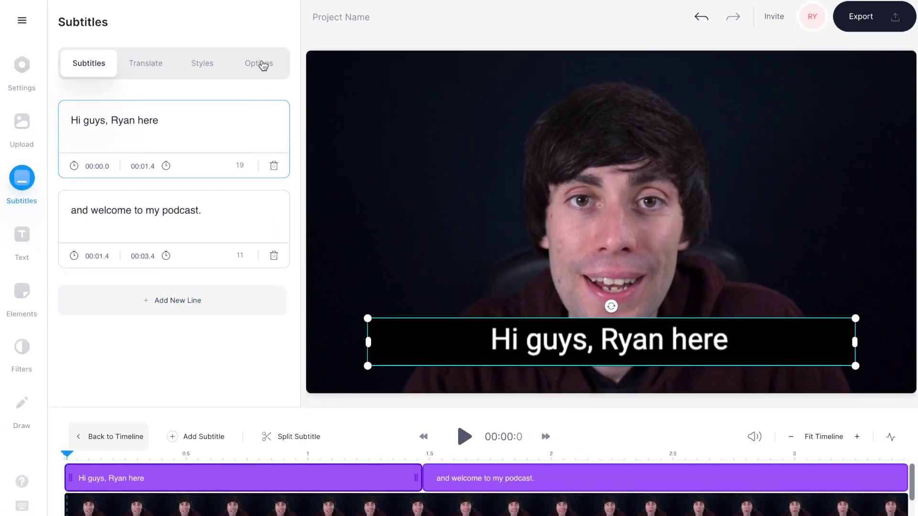
- Choose .TXT Format as the subtitle download format under Options
click(263, 66)
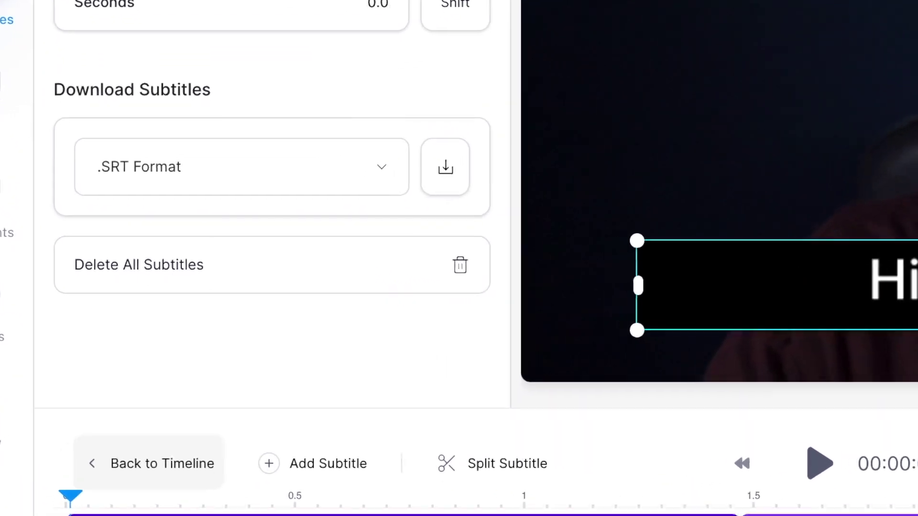
click(387, 176)
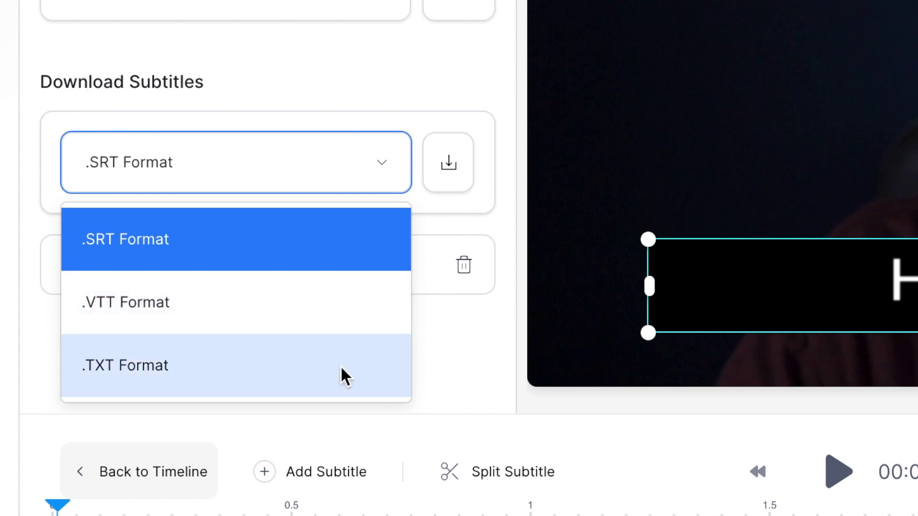
click(318, 371)
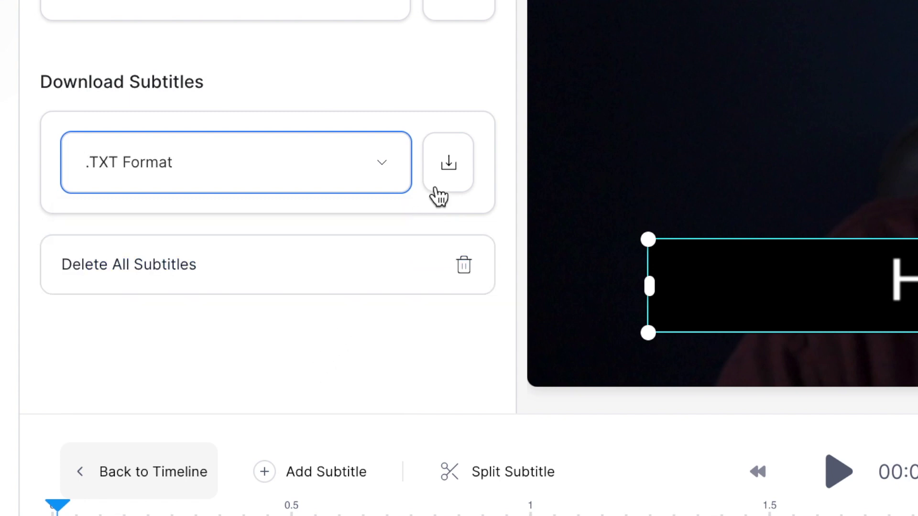
- Download the subtitles and open example.txt to review the two transcribed lines
click(450, 168)
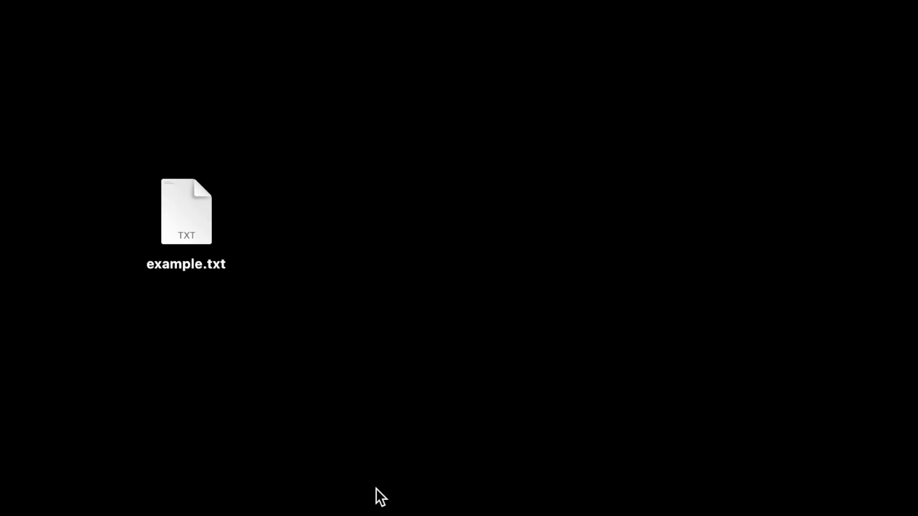
double_click(205, 216)
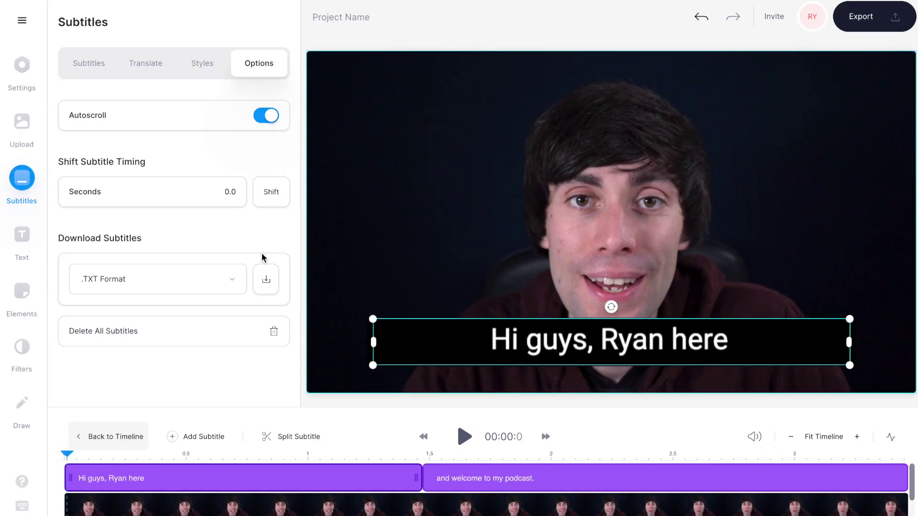
- Set the subtitle font to Anton at 60px with pink text colour
click(197, 67)
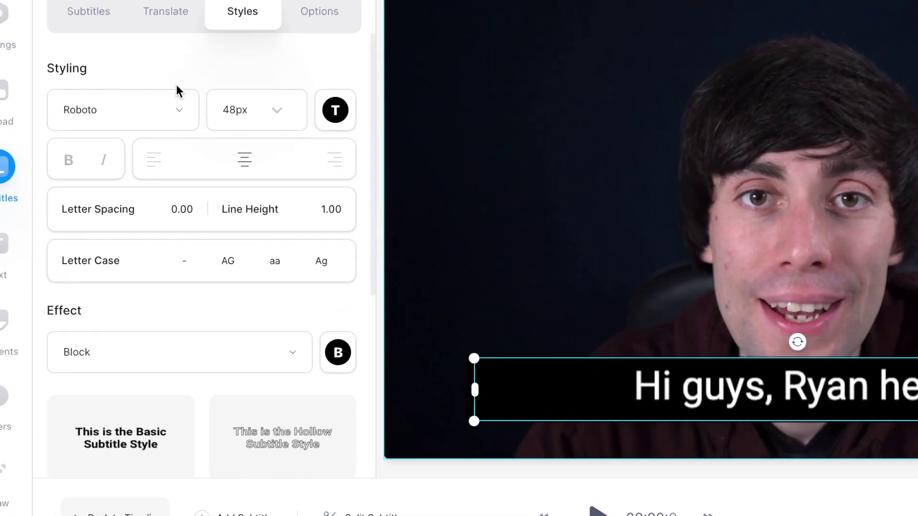
click(148, 135)
click(115, 212)
click(309, 93)
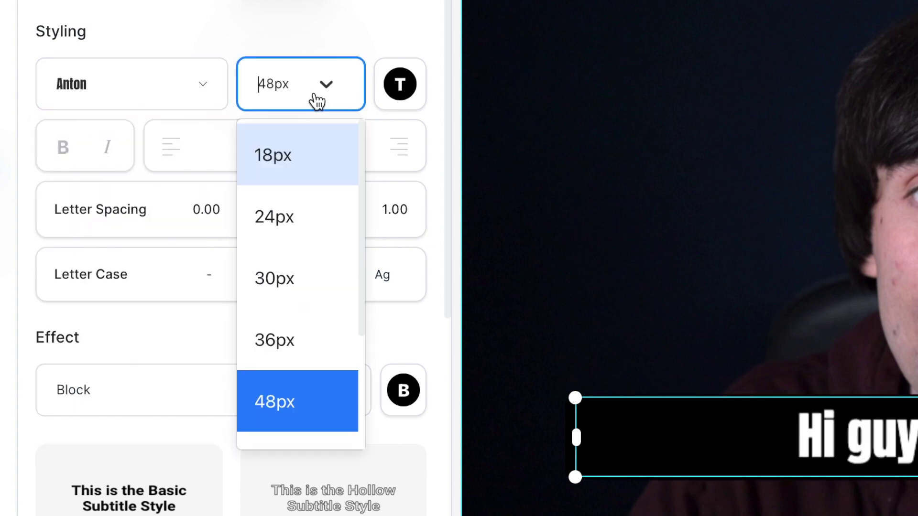
scroll(296, 260, down, 2)
click(293, 335)
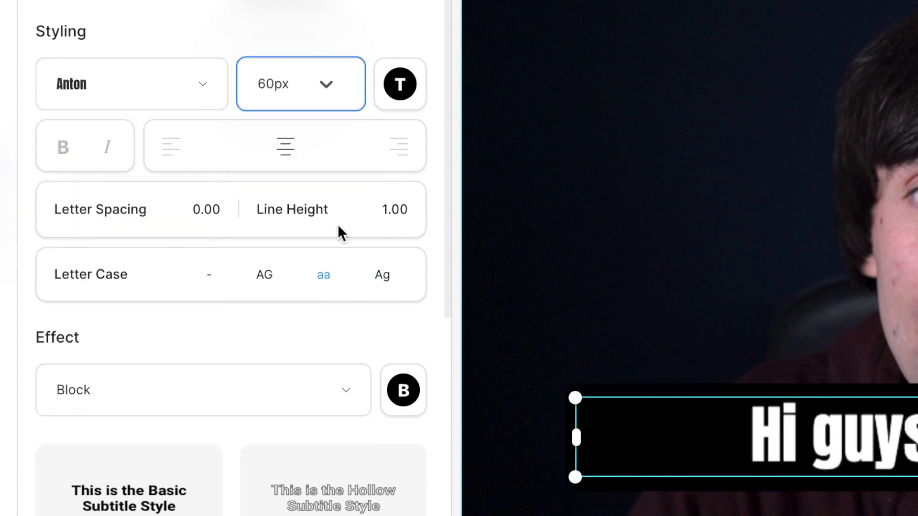
click(400, 86)
click(299, 357)
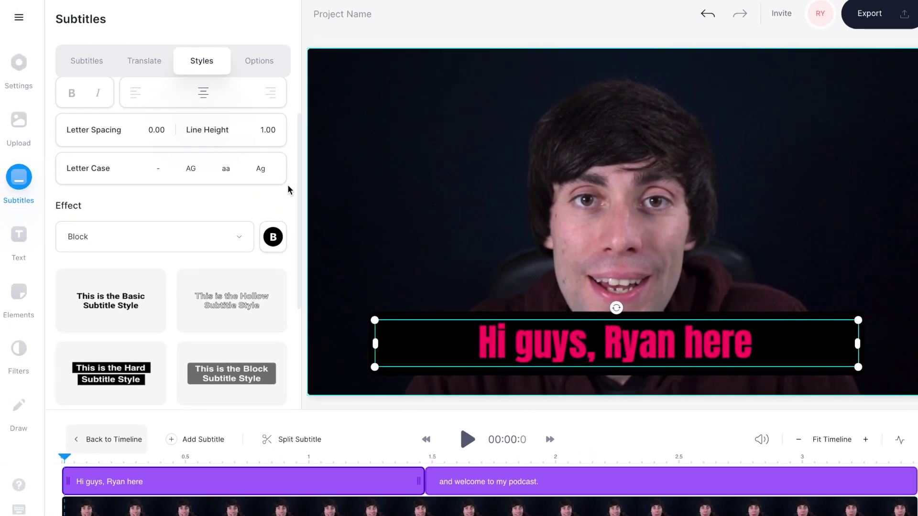
- Try the Hard, Block, Classic and Drop presets, then apply the yellow Stylistic style
scroll(322, 184, down, 3)
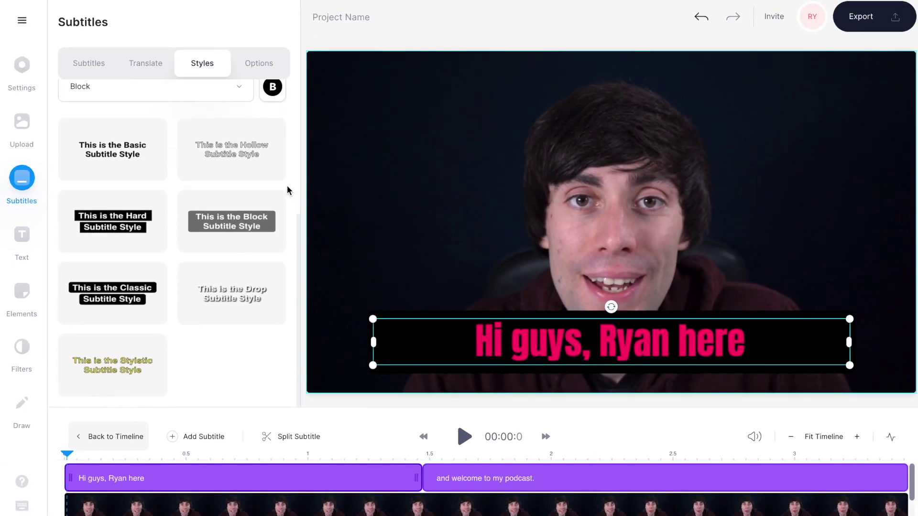
click(139, 227)
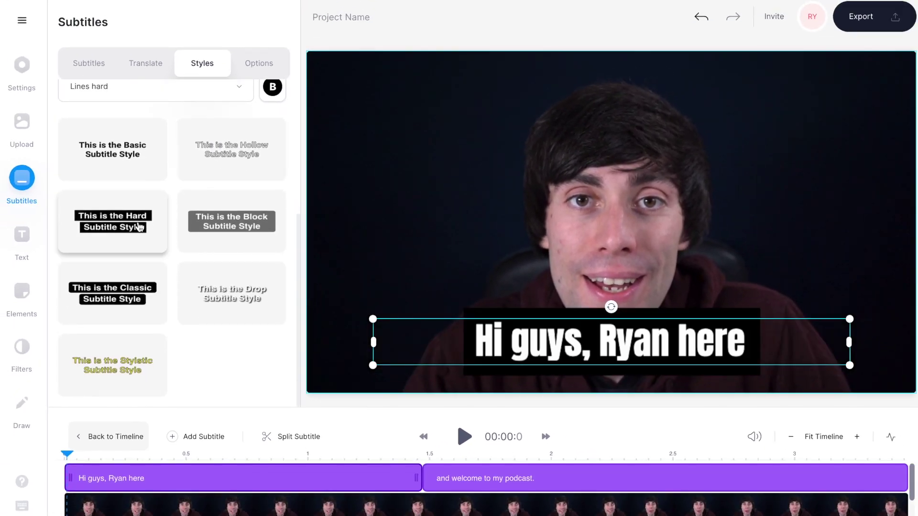
click(222, 230)
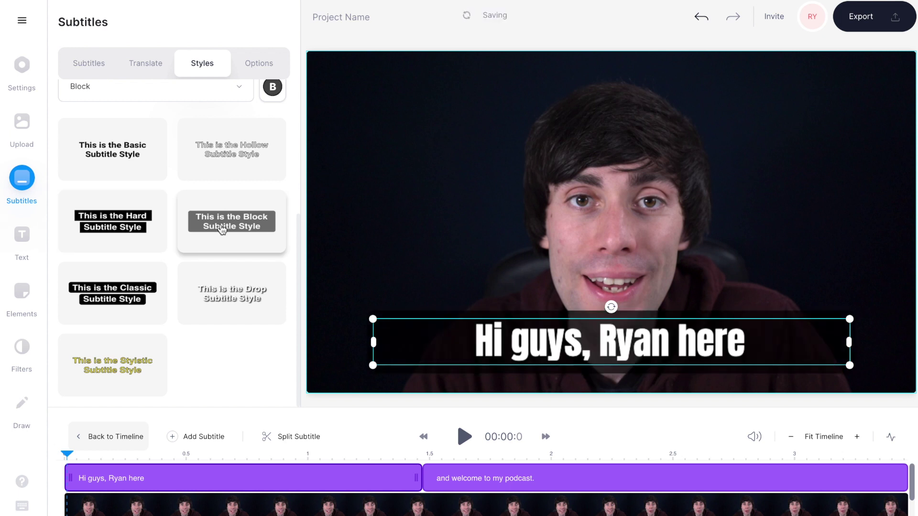
click(150, 295)
click(230, 309)
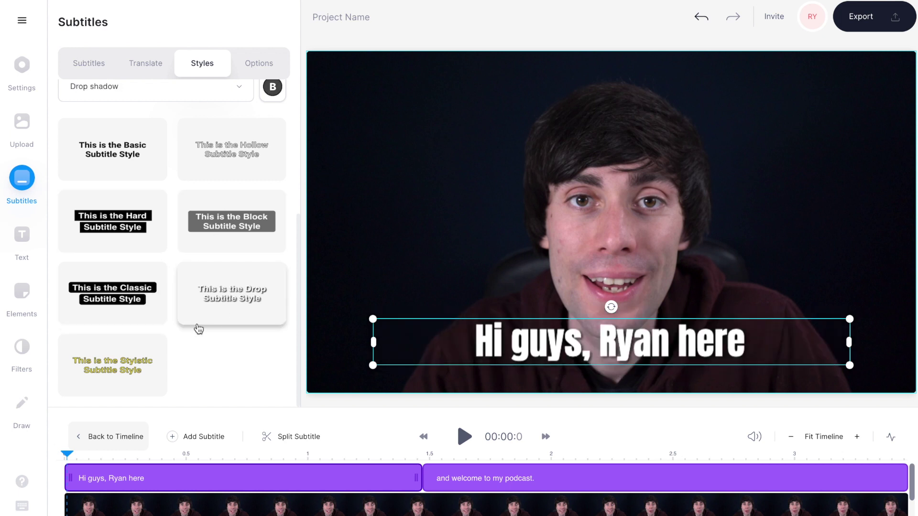
click(153, 362)
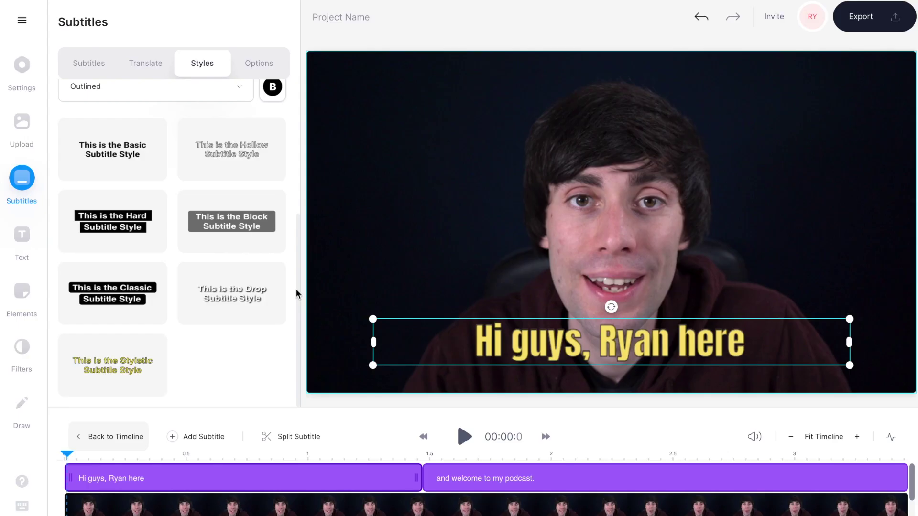
- Browse the sound wave elements without adding any, then bring up the Upload Media panel
click(21, 290)
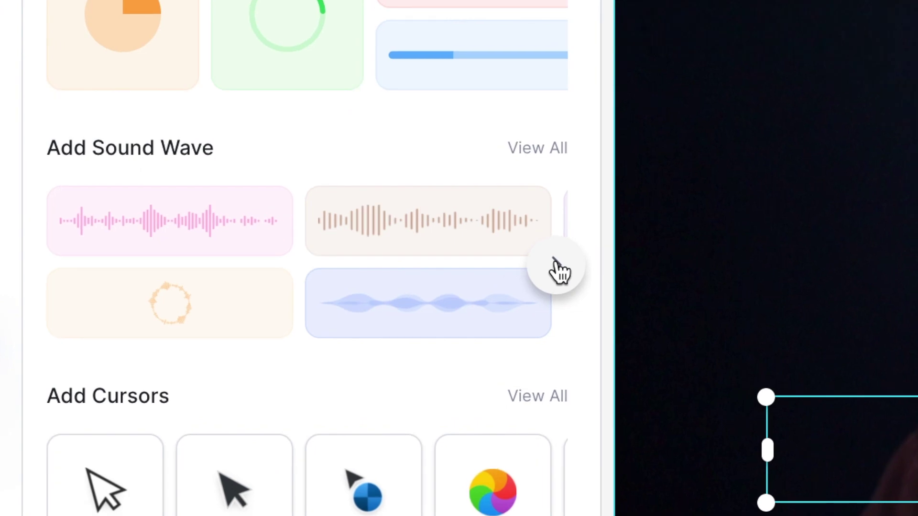
click(557, 267)
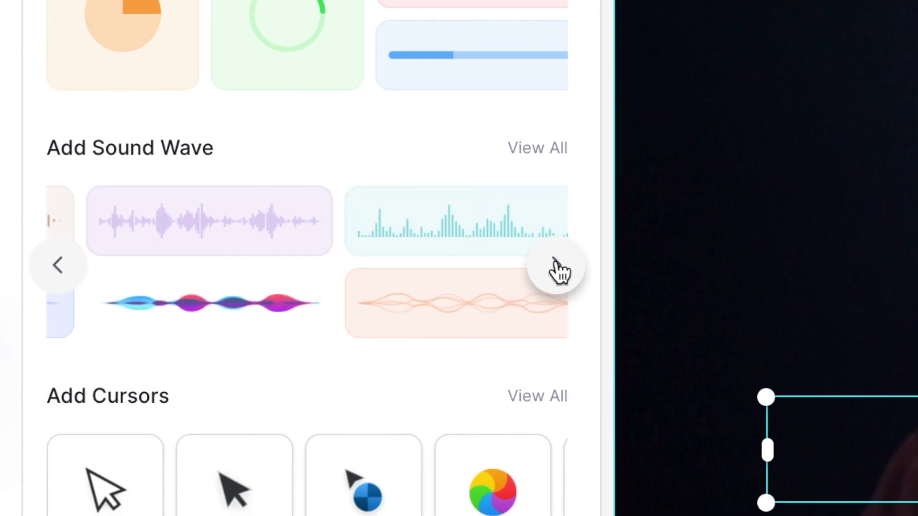
click(557, 267)
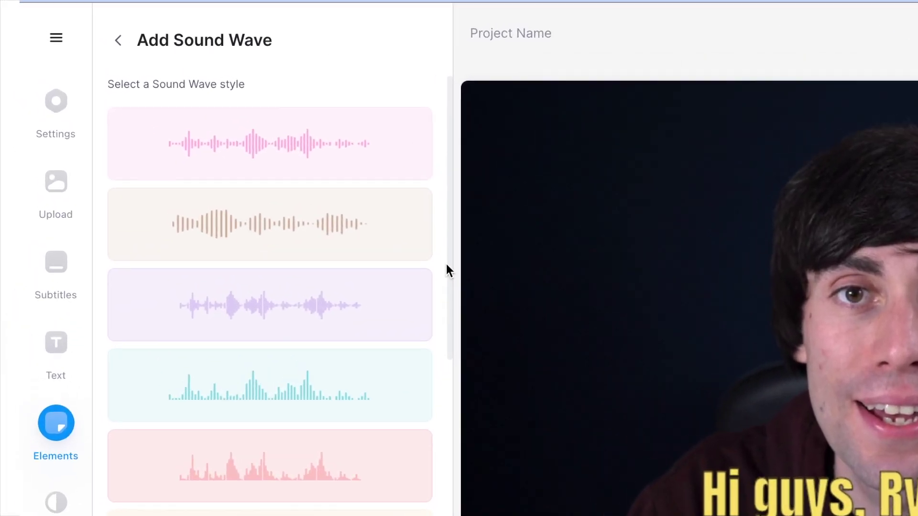
click(52, 209)
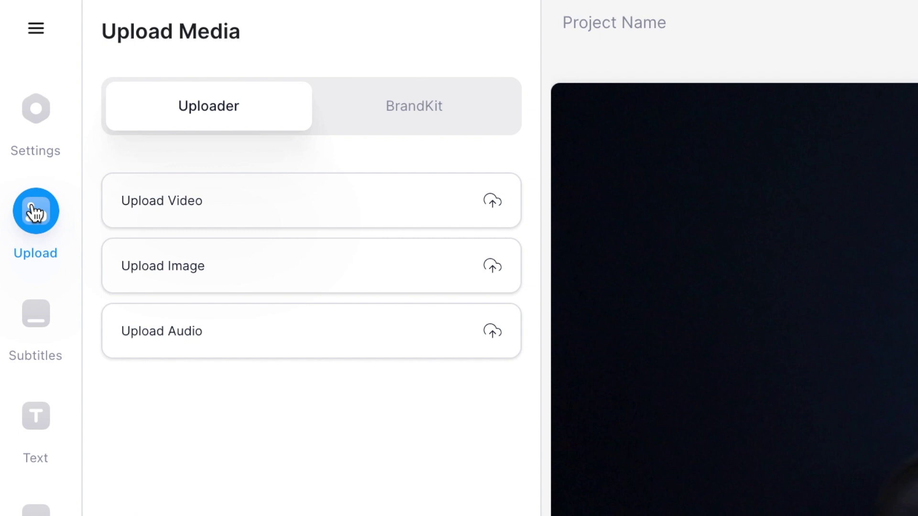
- Add Veed logo.png as a small V overlay in the top-left corner, running 00:00.0–00:03.4
click(221, 261)
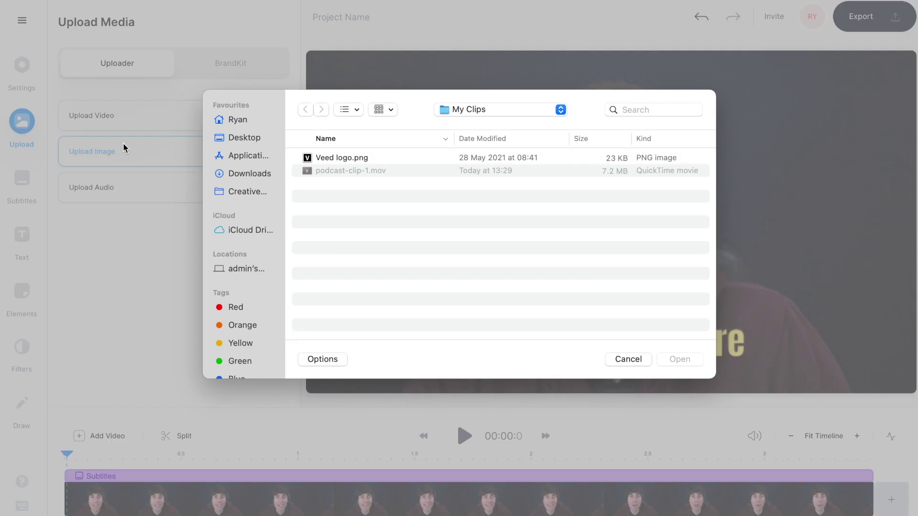
click(334, 162)
click(672, 360)
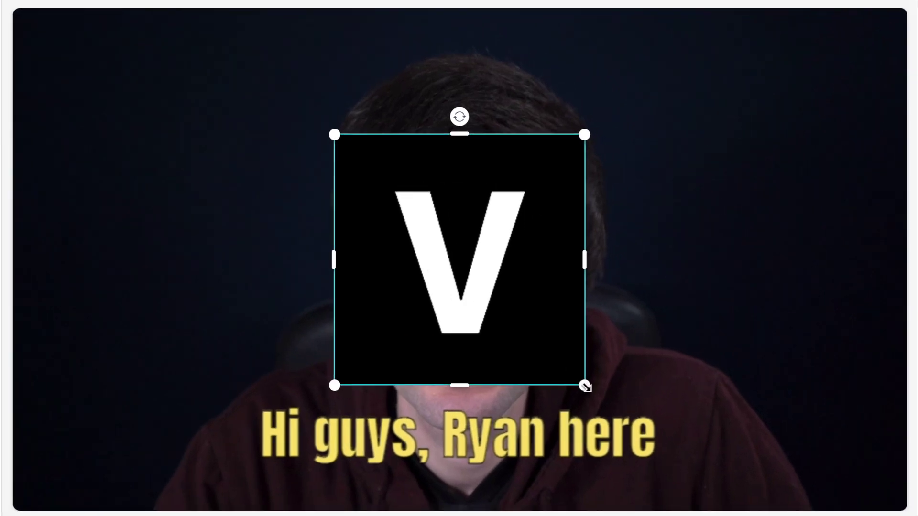
drag(586, 387, 449, 255)
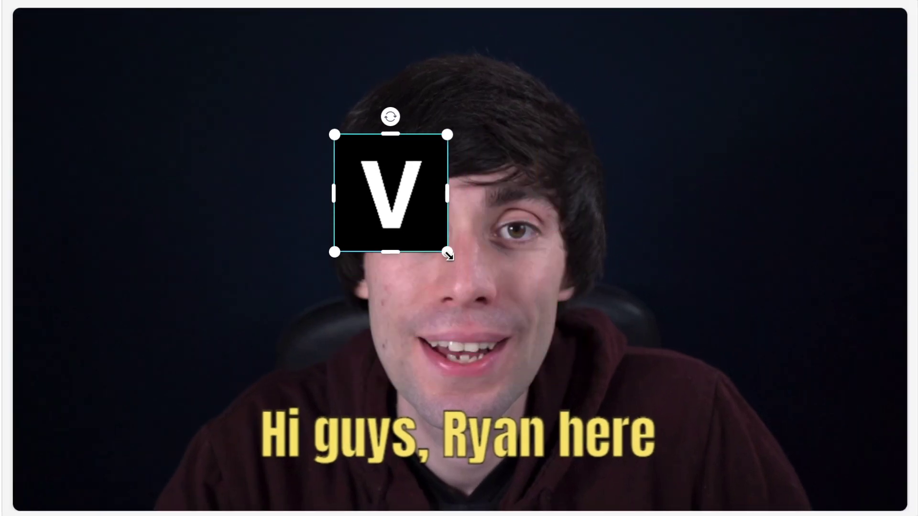
drag(409, 201, 118, 98)
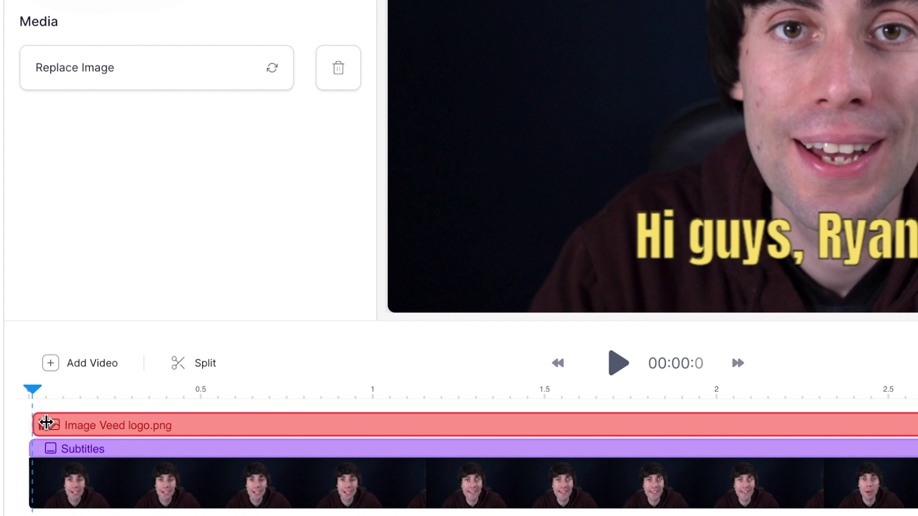
drag(46, 423, 281, 425)
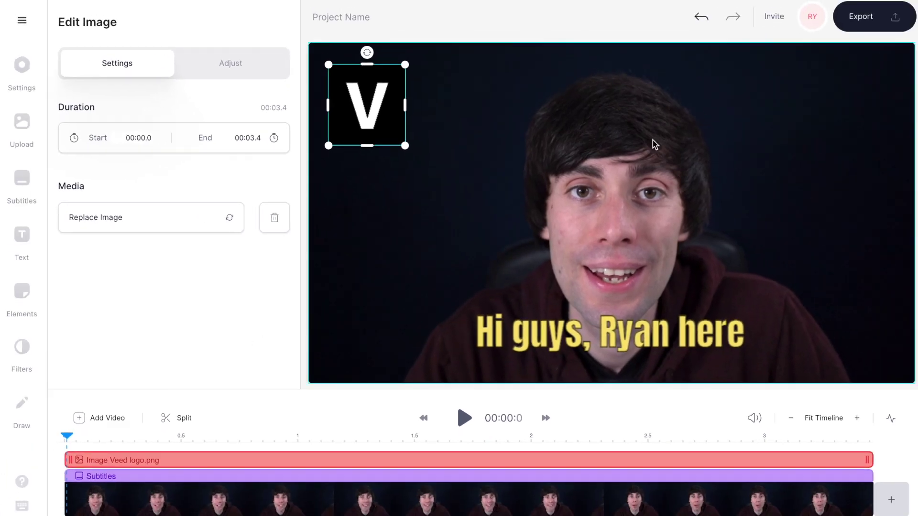
- Export the video with burned-in subtitles and download it as an MP4
click(887, 23)
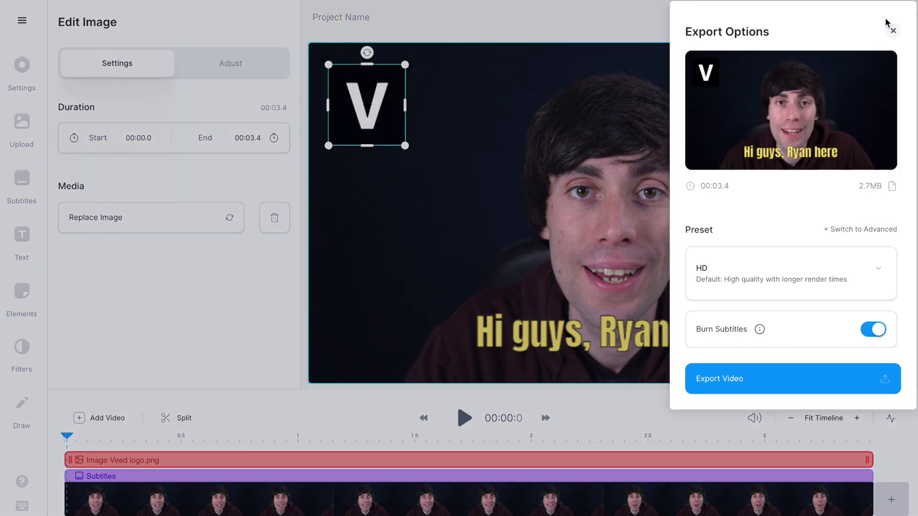
click(830, 383)
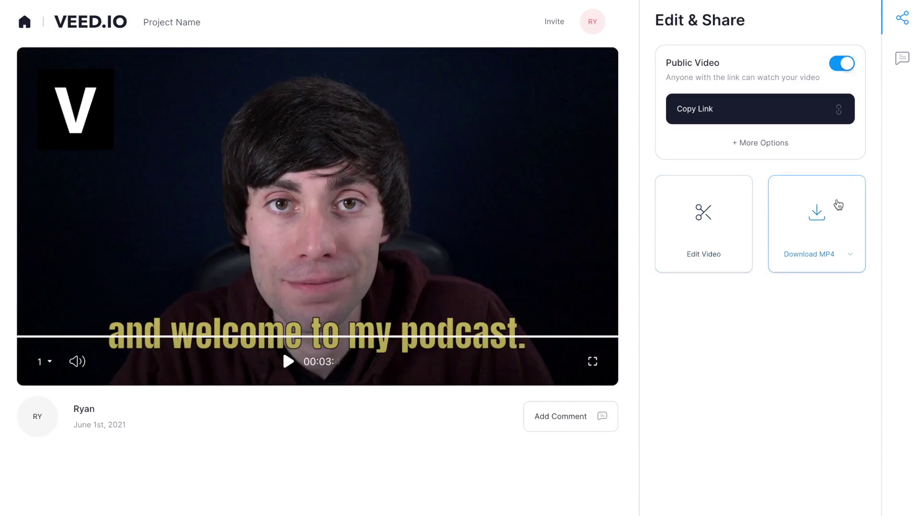
click(838, 205)
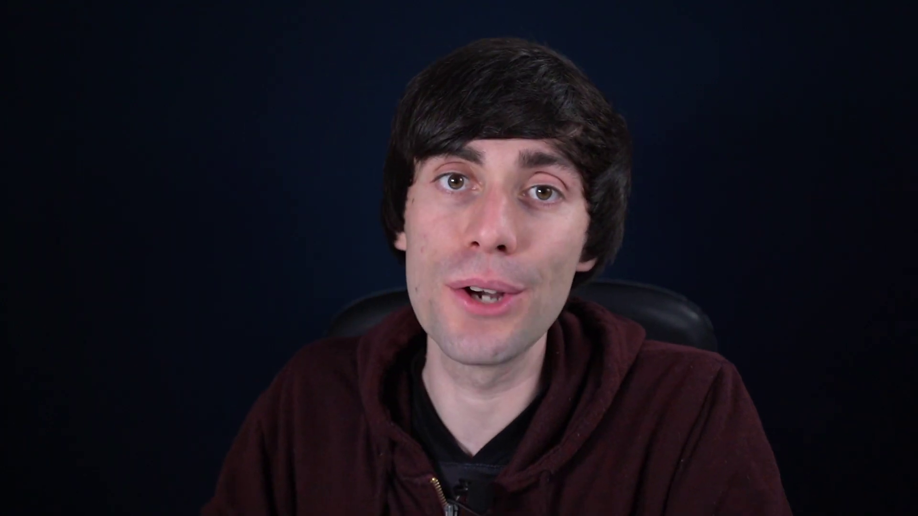